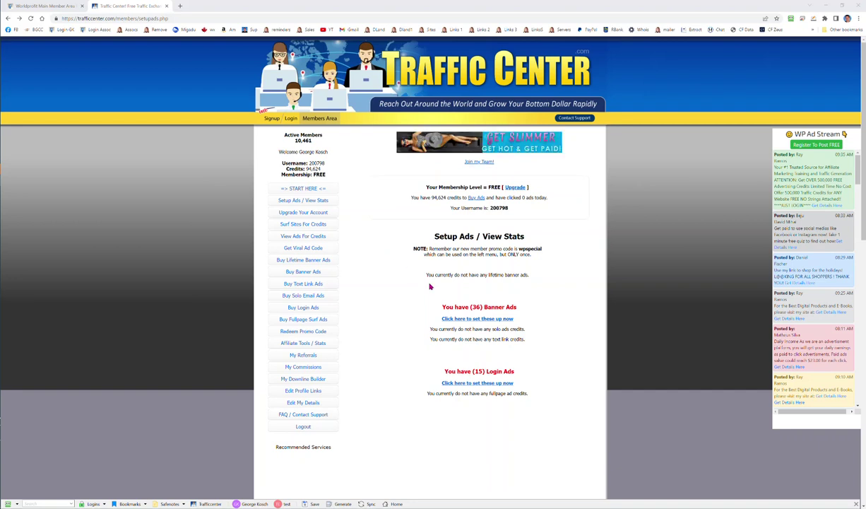
Open the new banner setup form and point out its Banner Name and Target URL fields
left_click(460, 320)
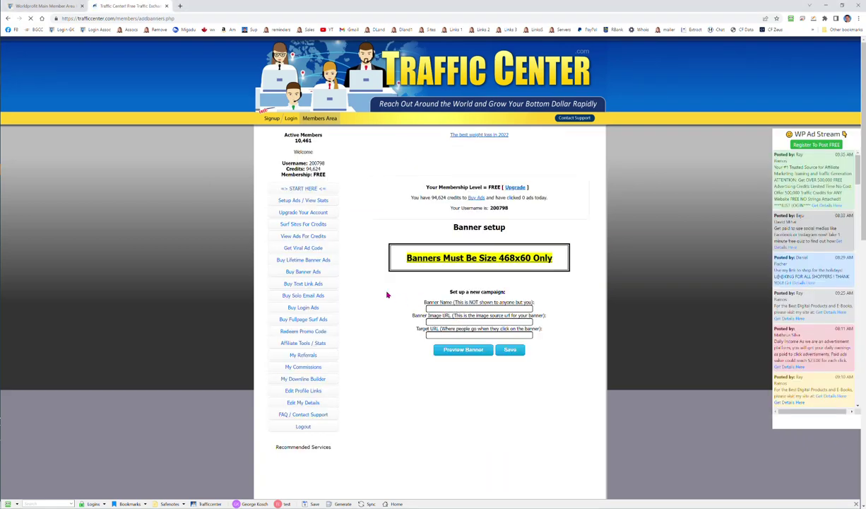
left_click(436, 308)
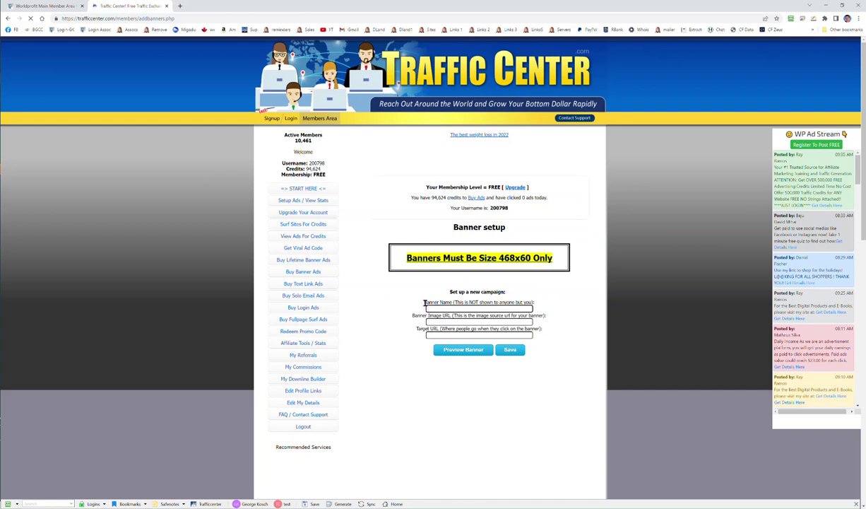
mouse_move(425, 303)
left_mouse_down()
mouse_move(452, 302)
mouse_move(453, 316)
left_mouse_up()
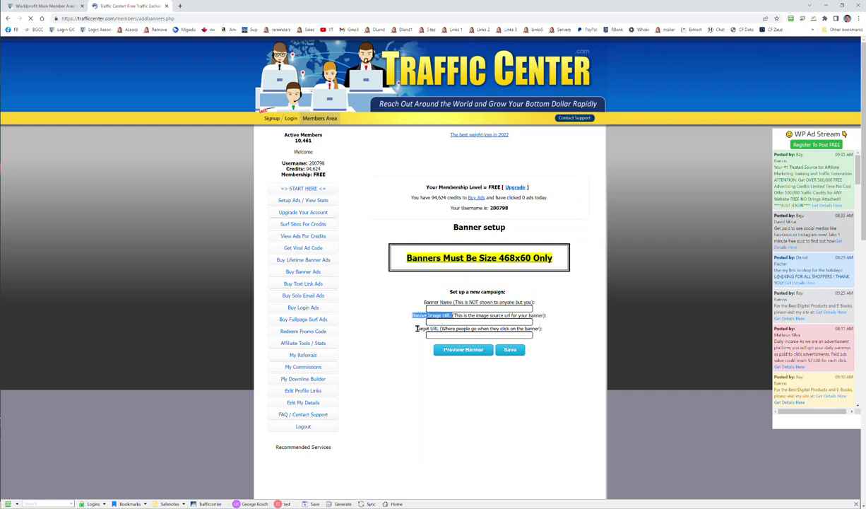
left_click_drag(416, 329, 437, 330)
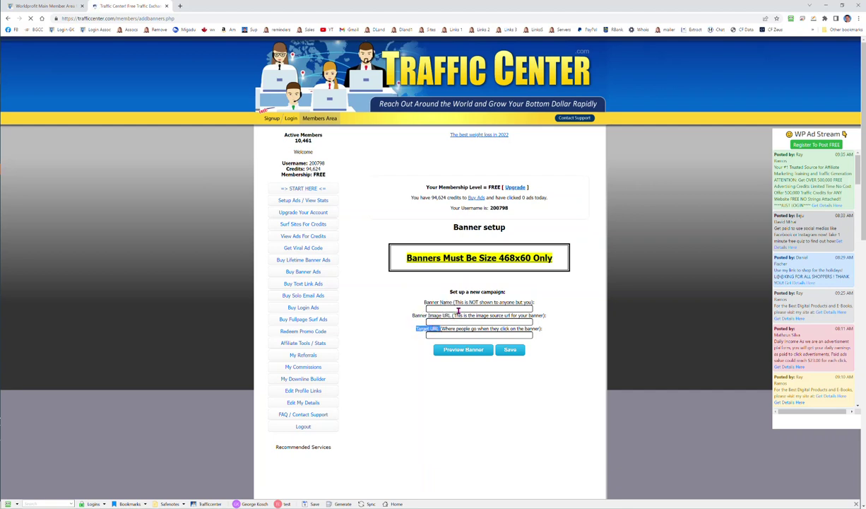
left_click(431, 335)
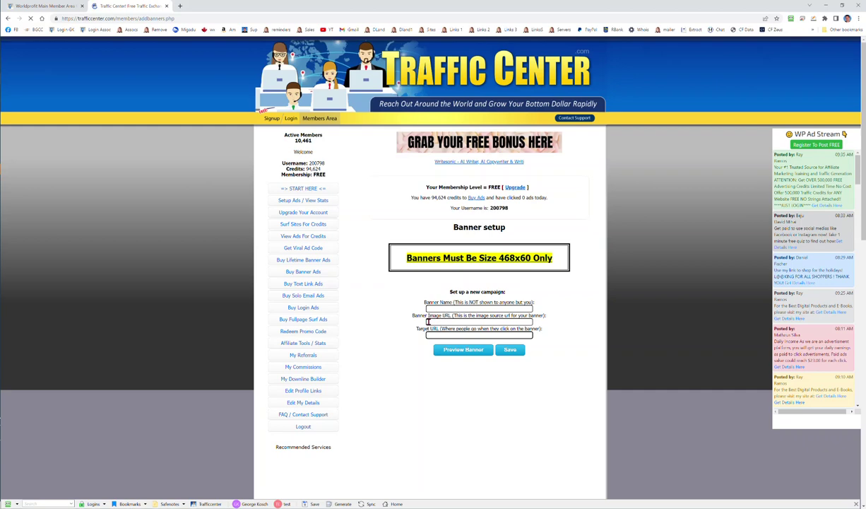
On Worldprofit's banner list, select the first 50,000 Visitors banner's full image URL
left_click(62, 7)
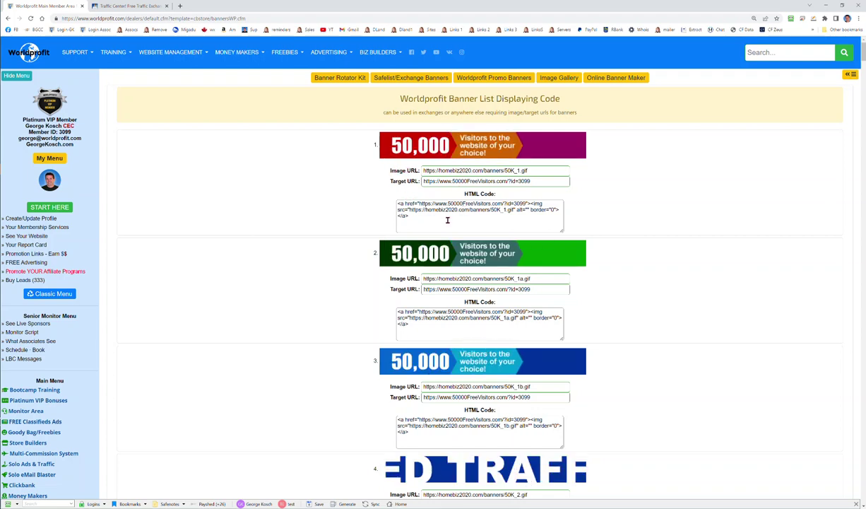
left_click_drag(397, 203, 414, 217)
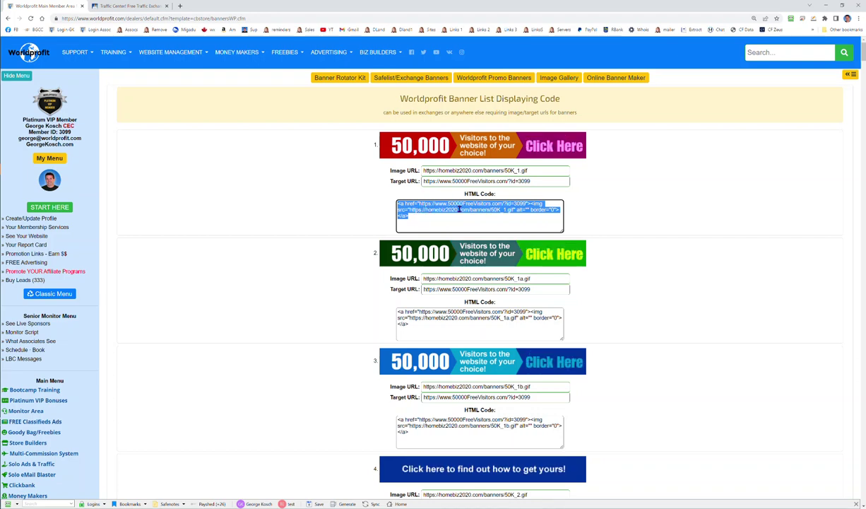
left_click(434, 216)
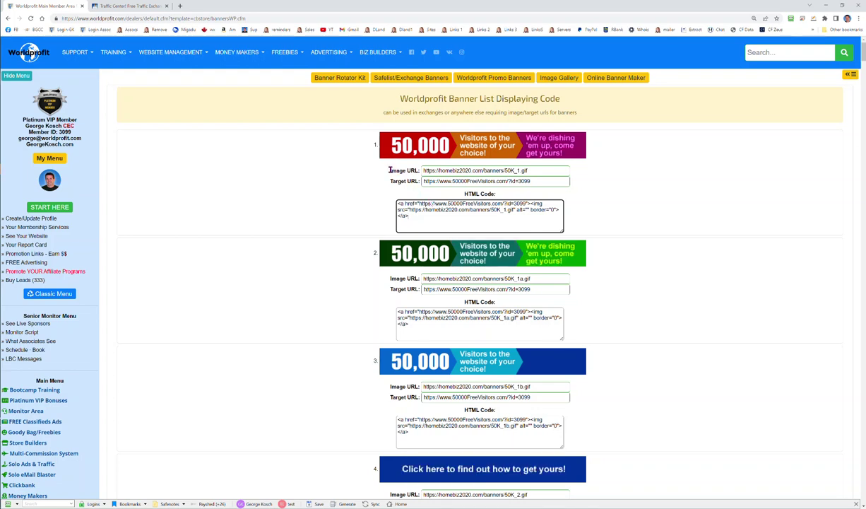
left_click_drag(390, 170, 419, 171)
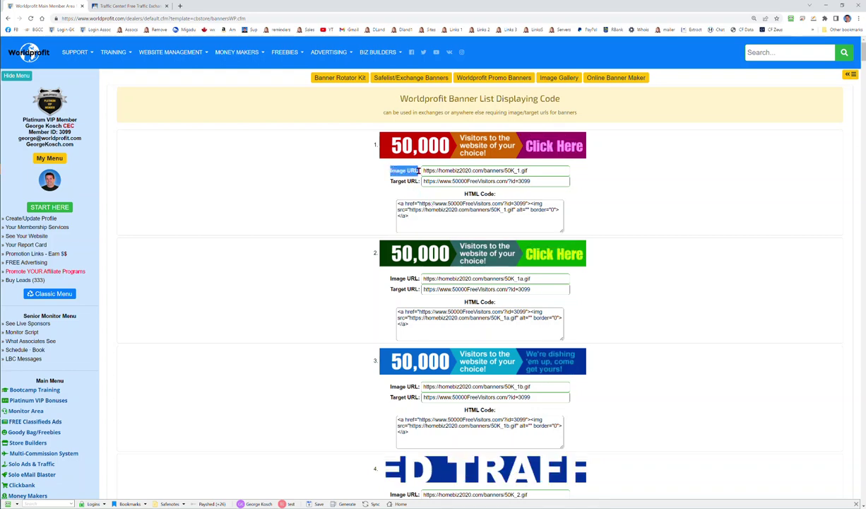
left_click_drag(424, 170, 532, 171)
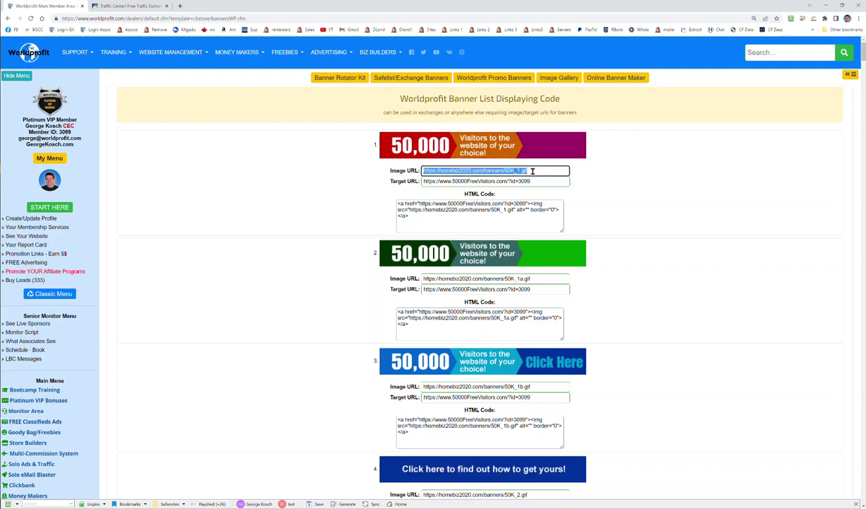
Open the first banner's image URL and target URL in new tabs to preview them
right_click(495, 170)
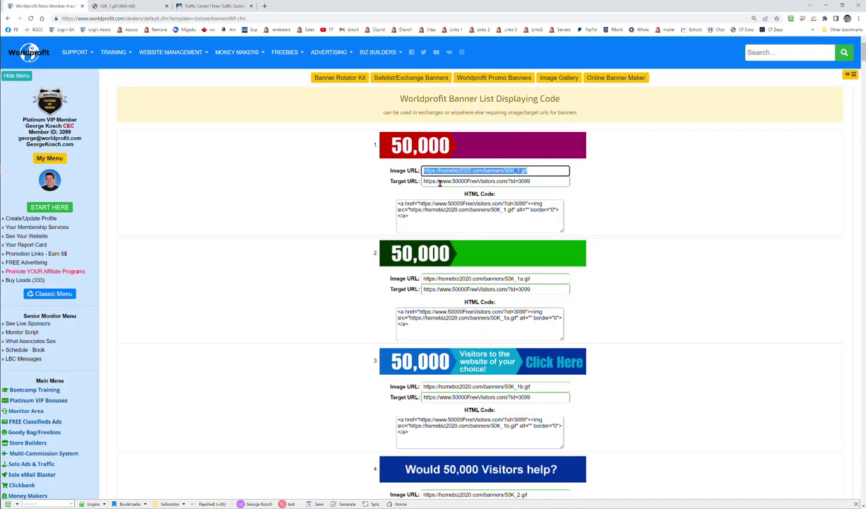
left_click(438, 181)
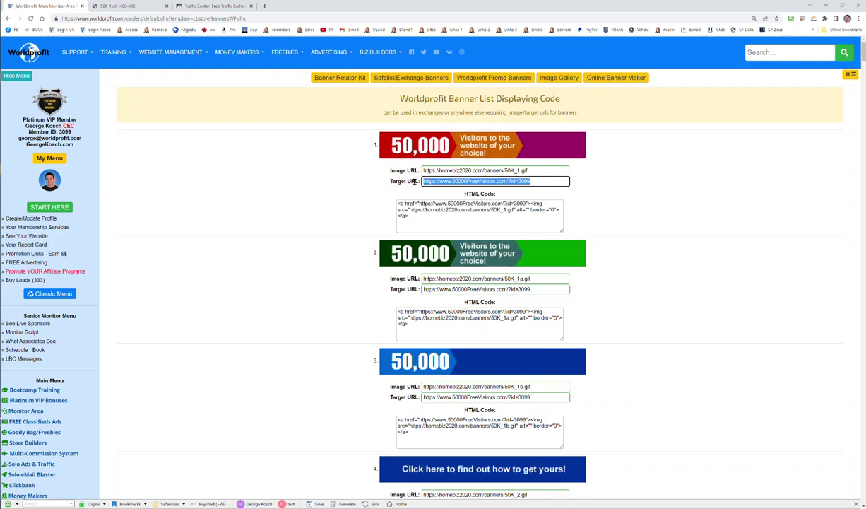
right_click(452, 183)
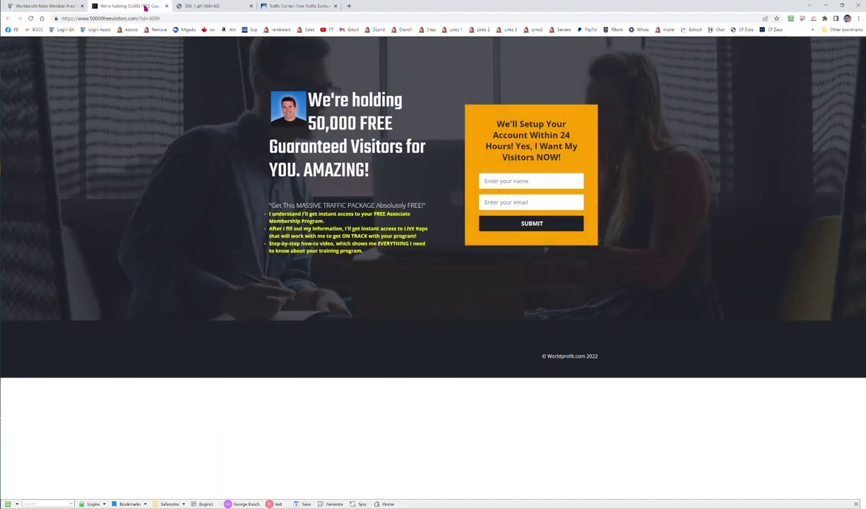
Back on the Worldprofit banner list, copy the first banner's image URL
left_click(54, 5)
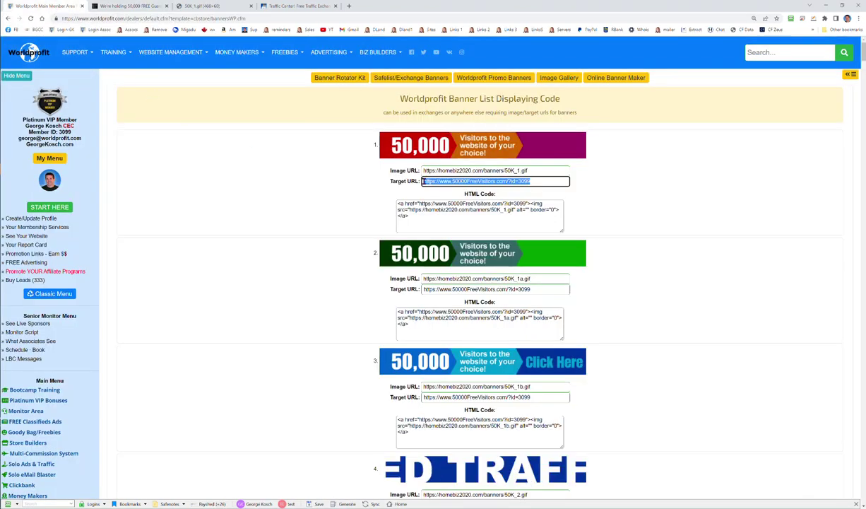
left_click(445, 170)
right_click(445, 170)
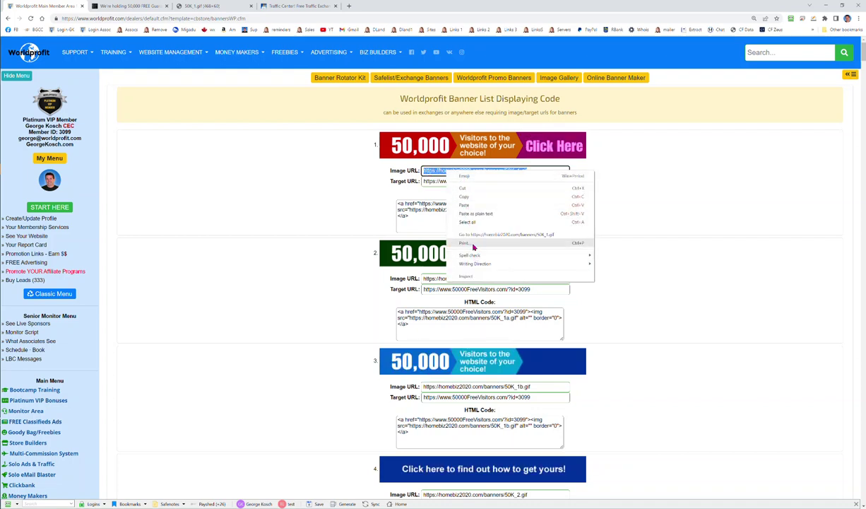
left_click(463, 196)
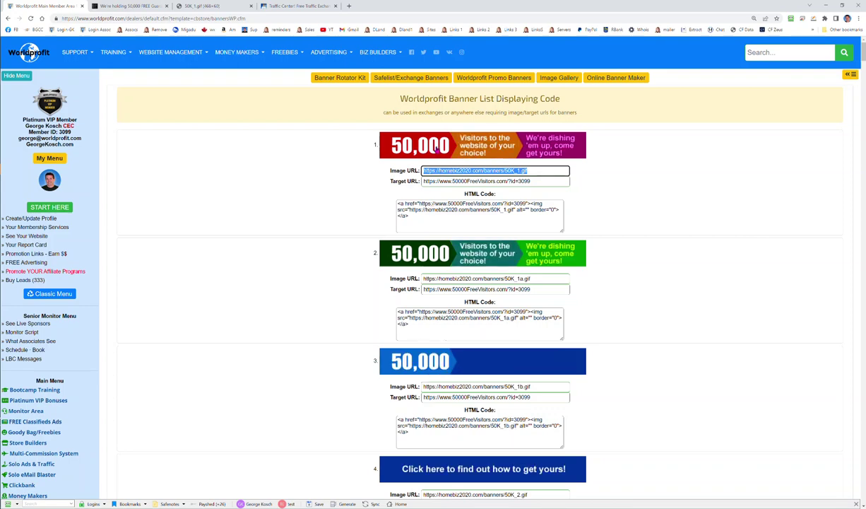
left_click(268, 5)
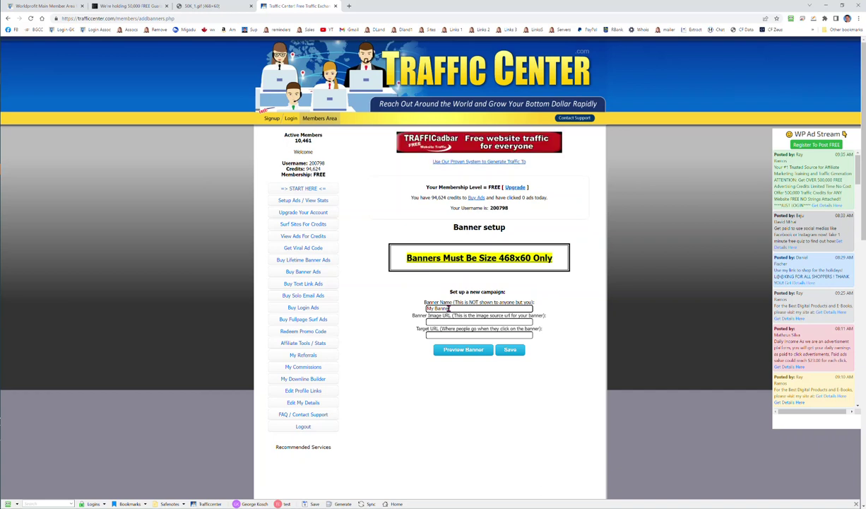
left_click(451, 321)
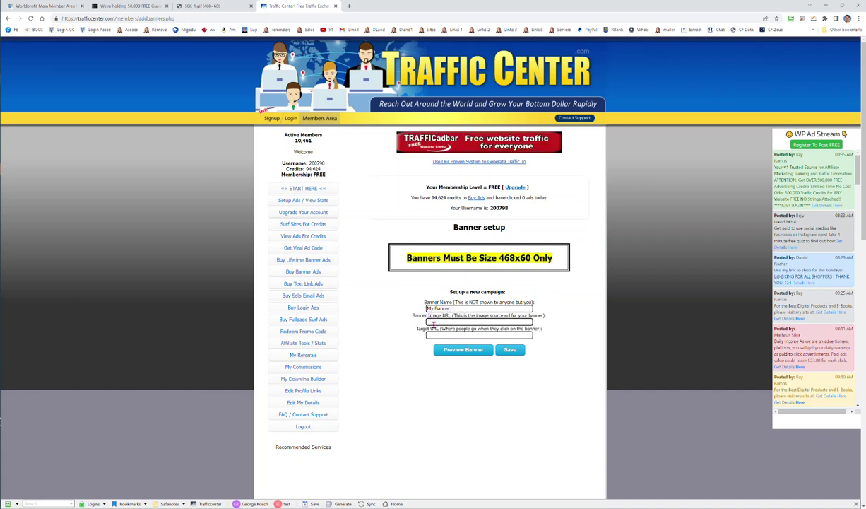
right_click(433, 321)
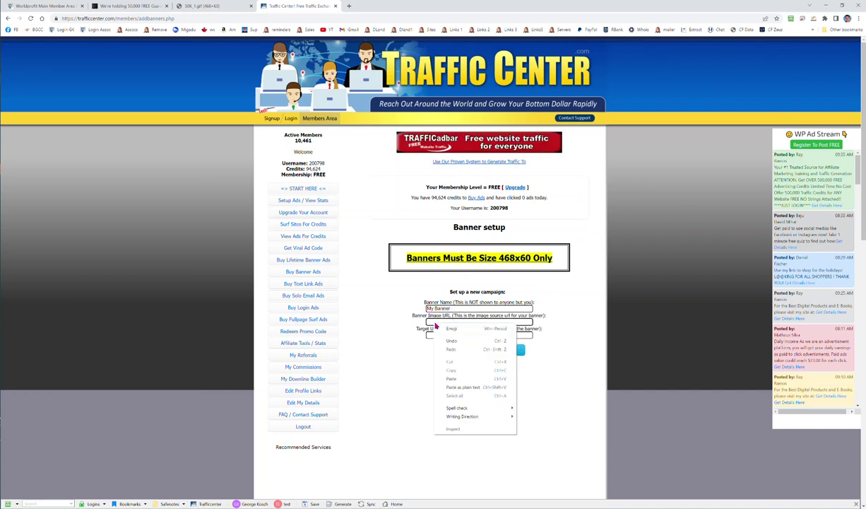
left_click(457, 378)
left_click(430, 336)
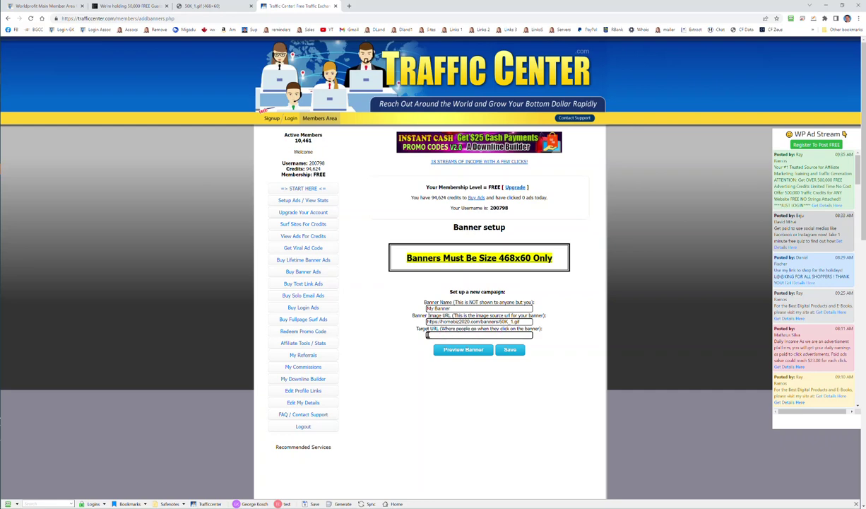
left_click(63, 6)
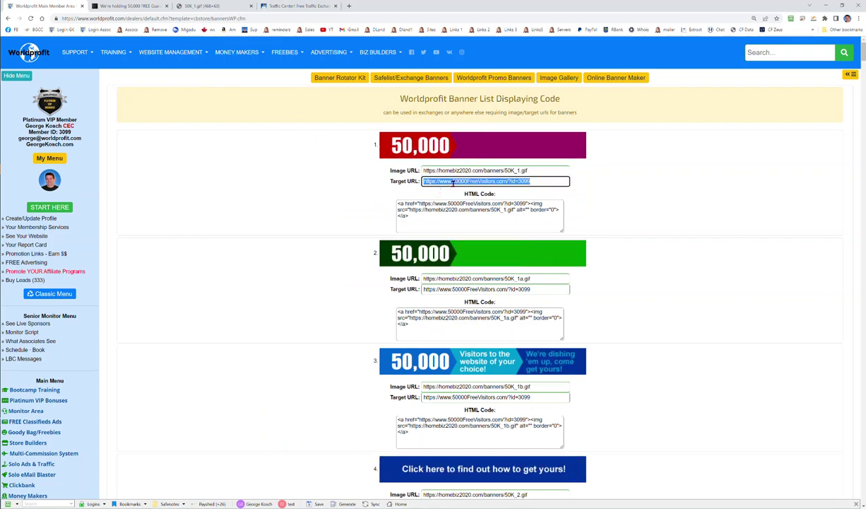
right_click(454, 185)
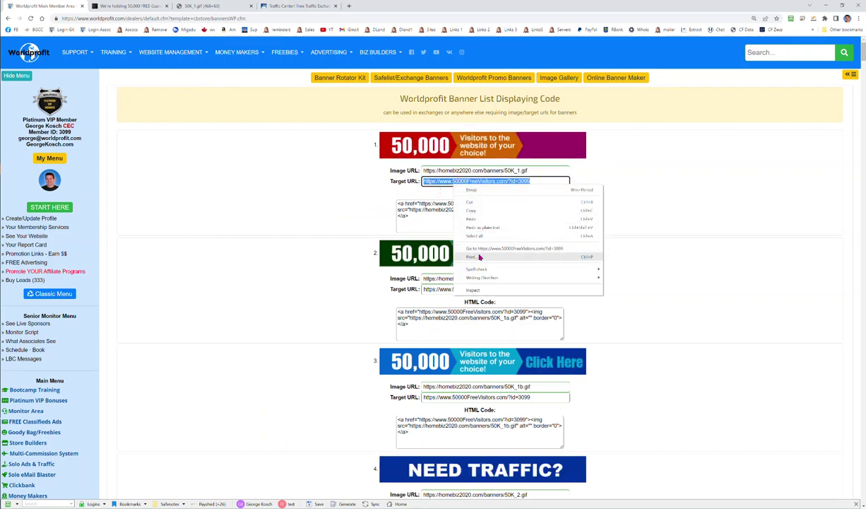
left_click(479, 212)
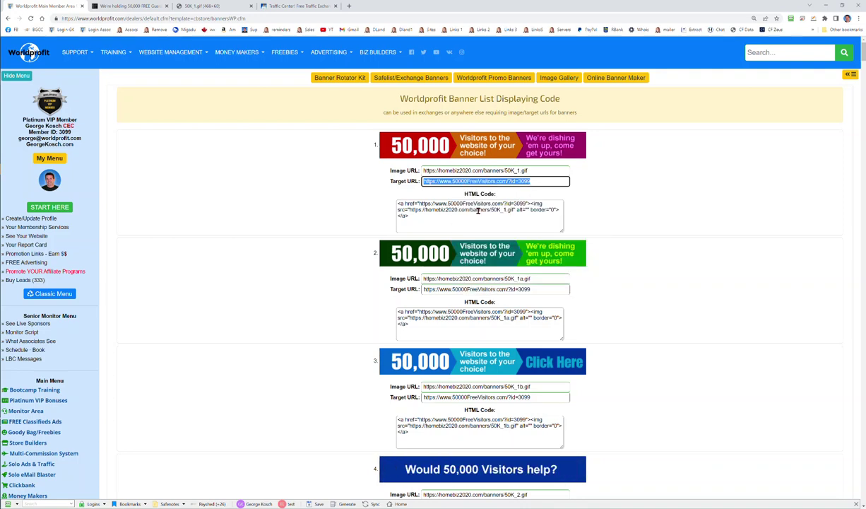
left_click(296, 5)
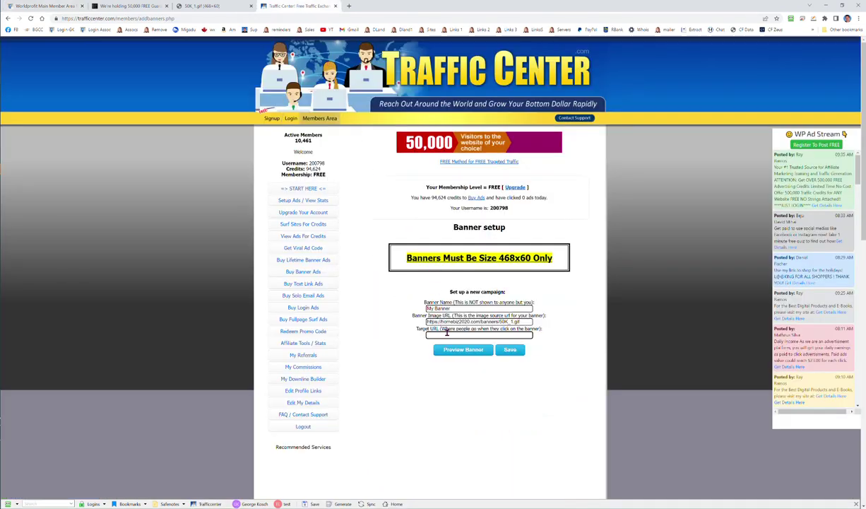
right_click(447, 334)
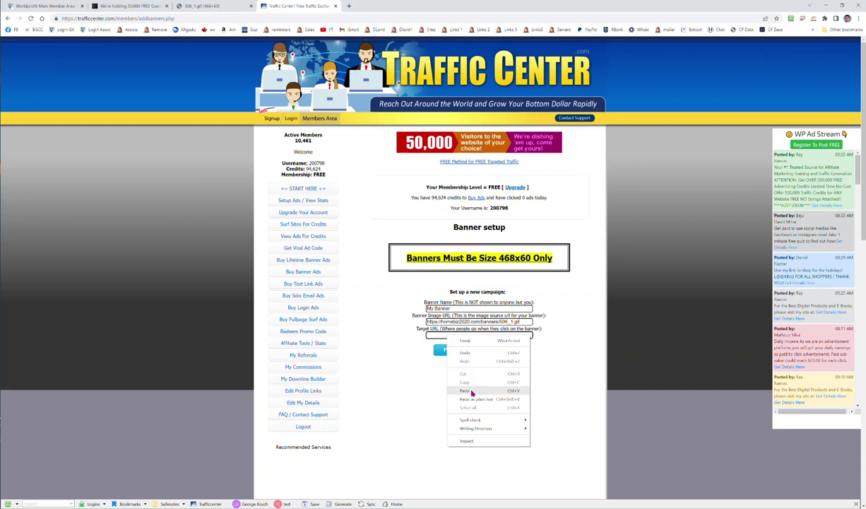
left_click(472, 393)
left_click(464, 349)
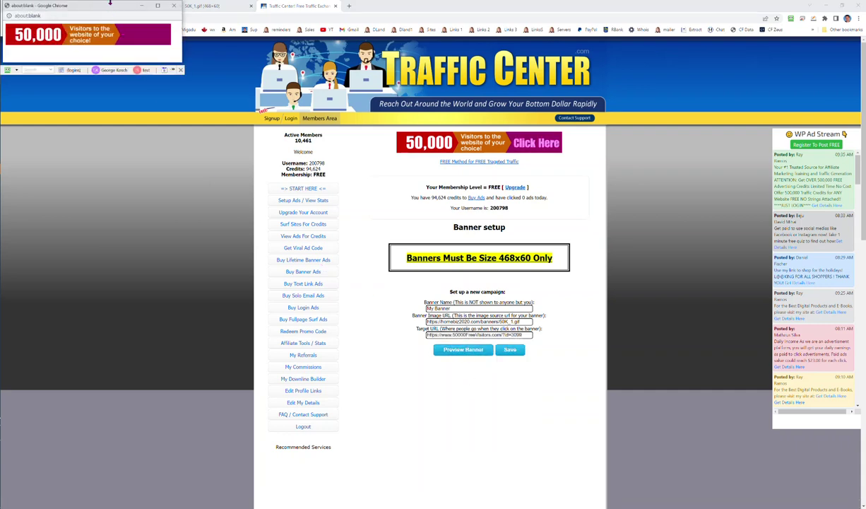
Close the 50,000 Visitors banner preview and save the new campaign
left_click_drag(111, 7, 344, 205)
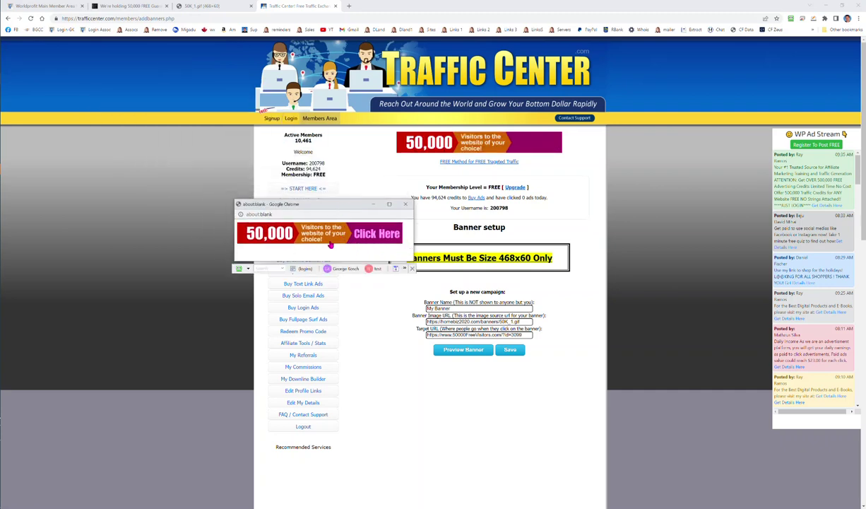
left_click(405, 203)
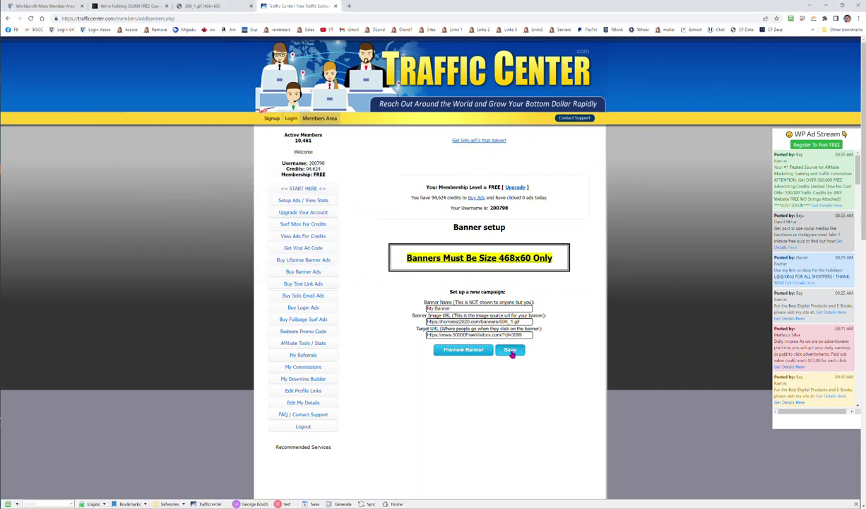
left_click(511, 352)
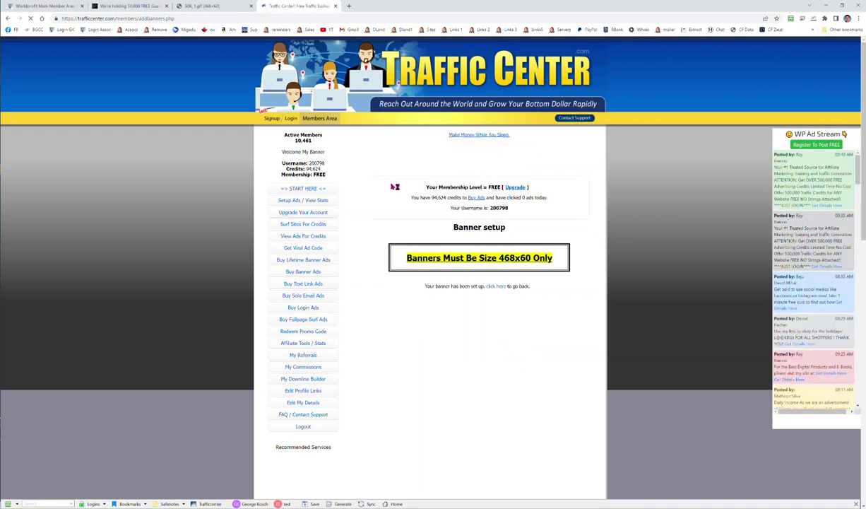
Back on Worldprofit's banner list, inspect the first banner's image and affiliate target URL
left_click(64, 7)
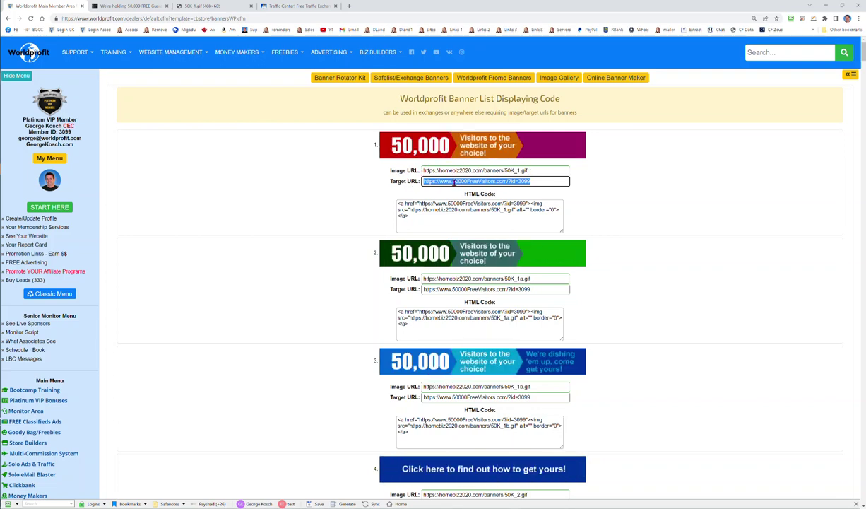
left_click(345, 174)
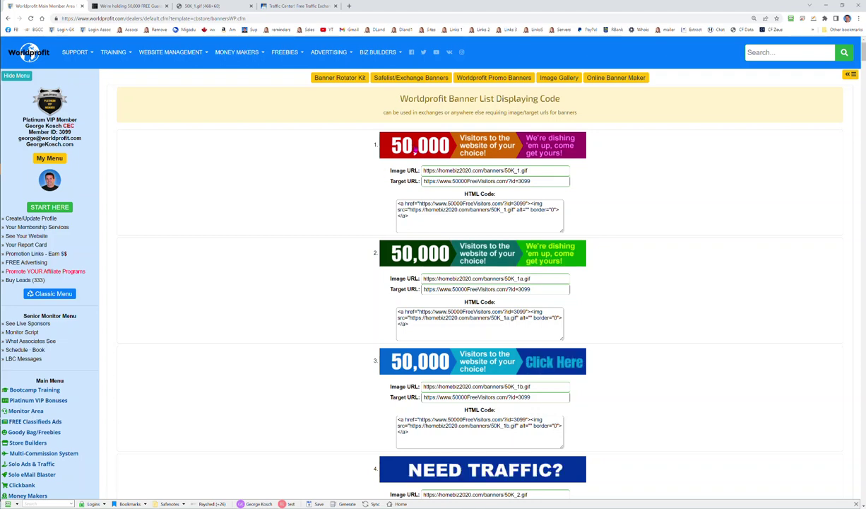
right_click(416, 146)
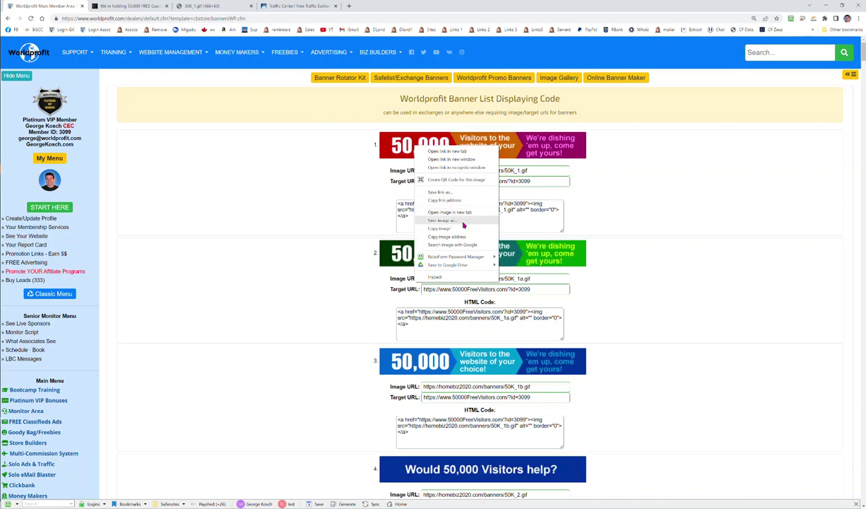
left_click_drag(329, 181, 339, 191)
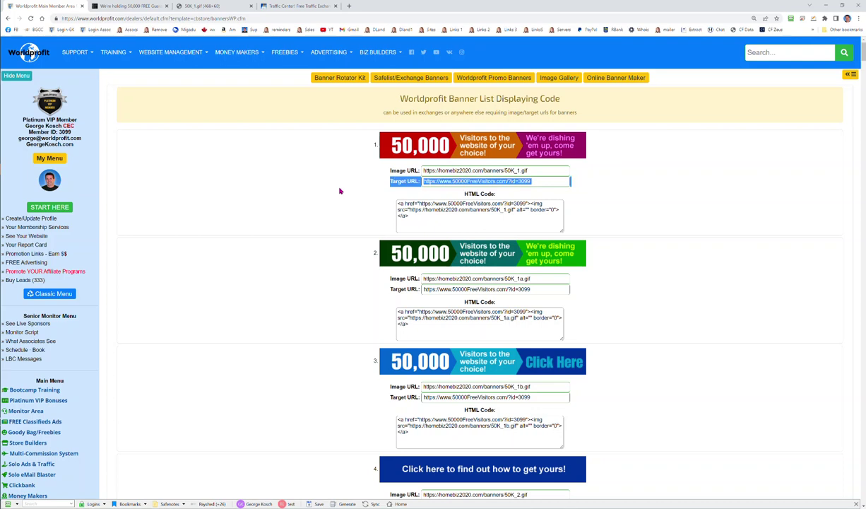
left_click(385, 174)
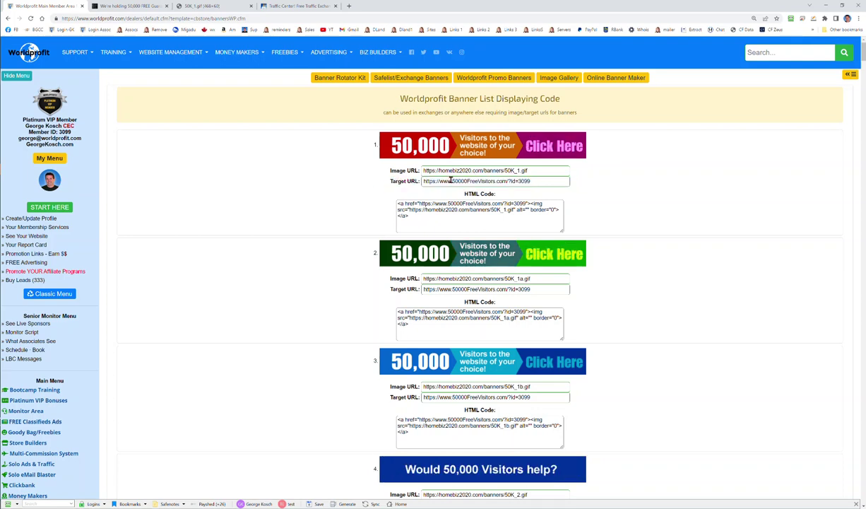